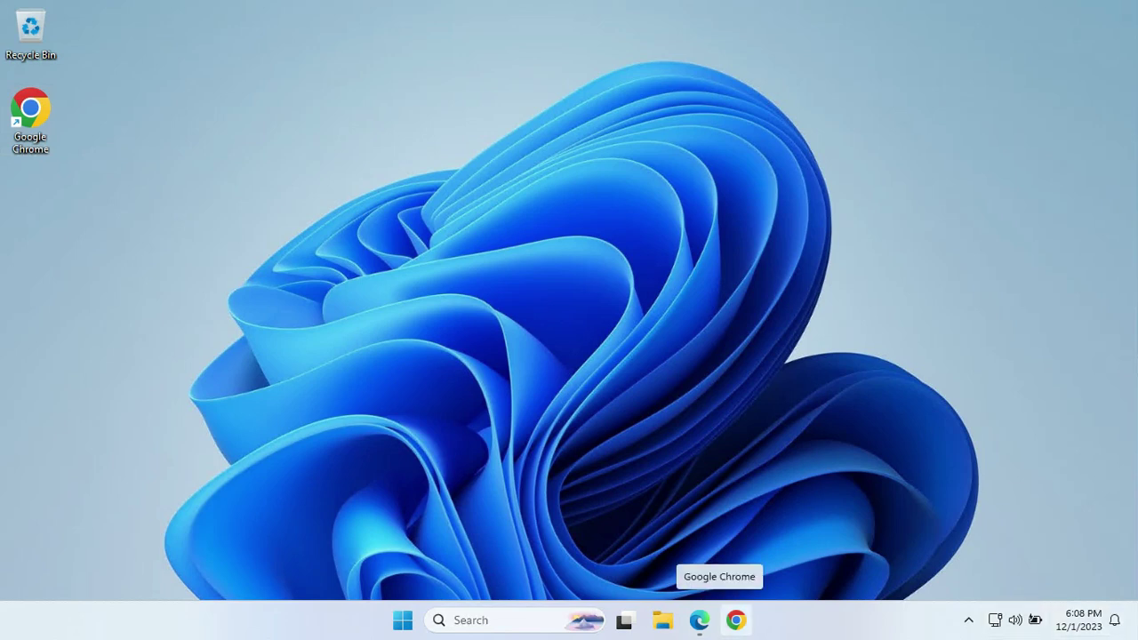
- Search Google in Chrome for 'android studio download' and open the developer.android.com result
left_click(736, 619)
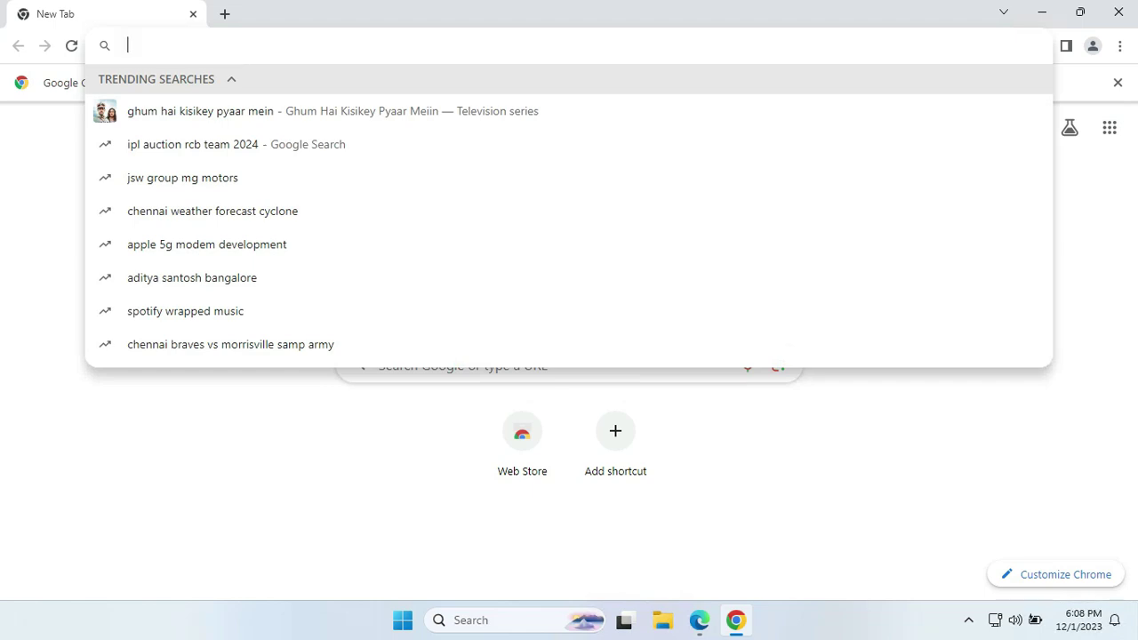
type("andr")
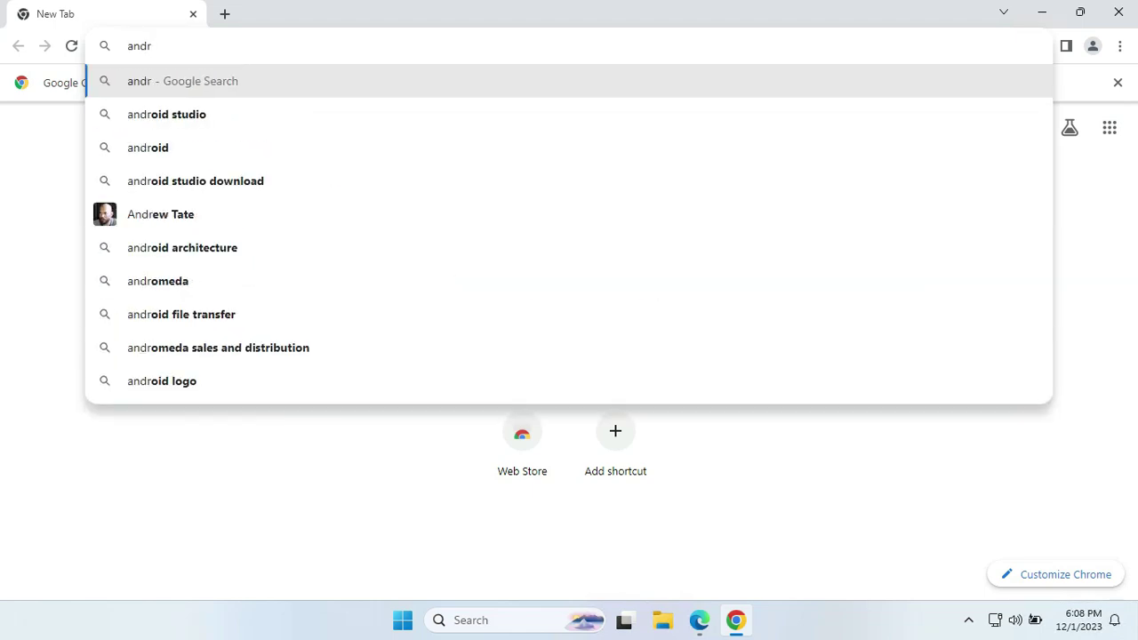
type("oid")
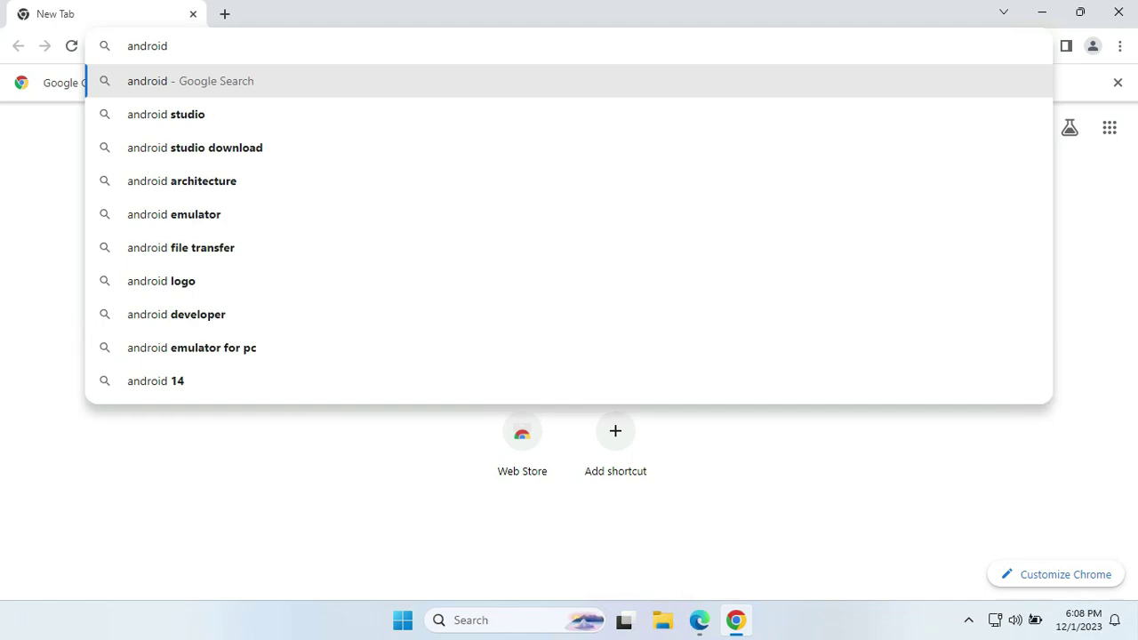
key("Down")
key("Down")
key("Return")
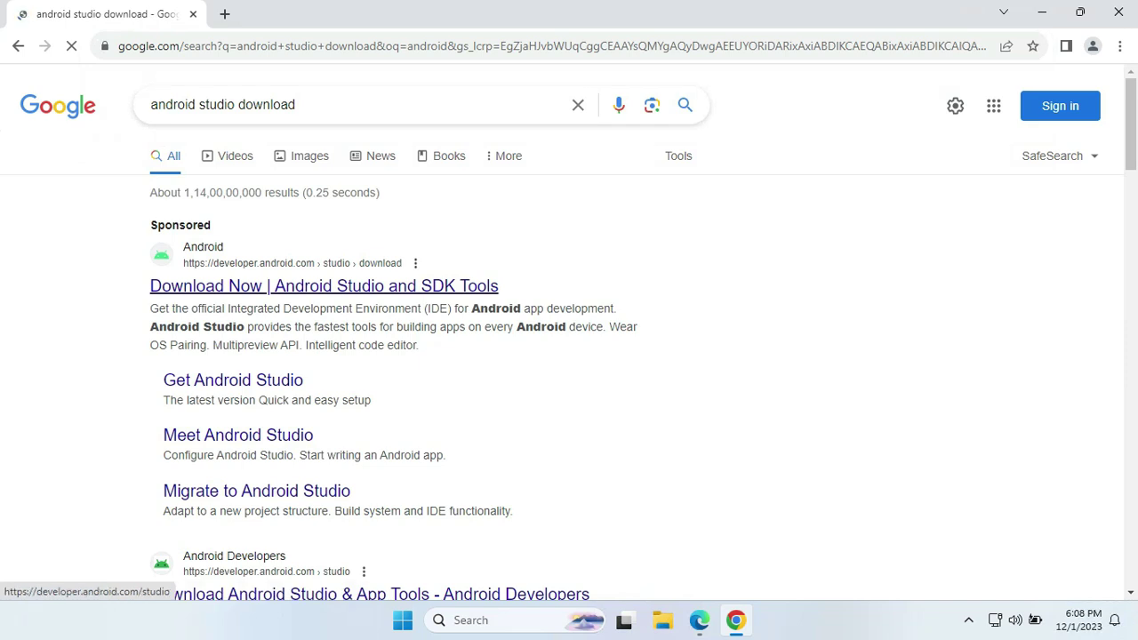
left_click(324, 286)
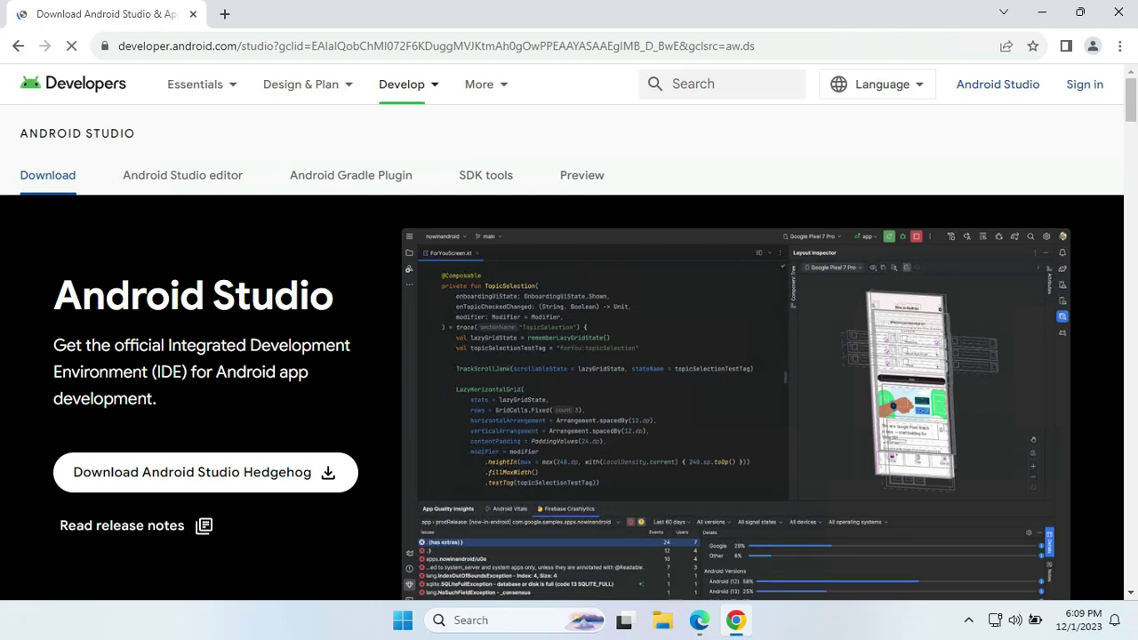
- Scroll down to the 2023.1.1.26 downloads table, then back up to the Download Android Studio Hedgehog button
scroll(569, 355, "down", 1)
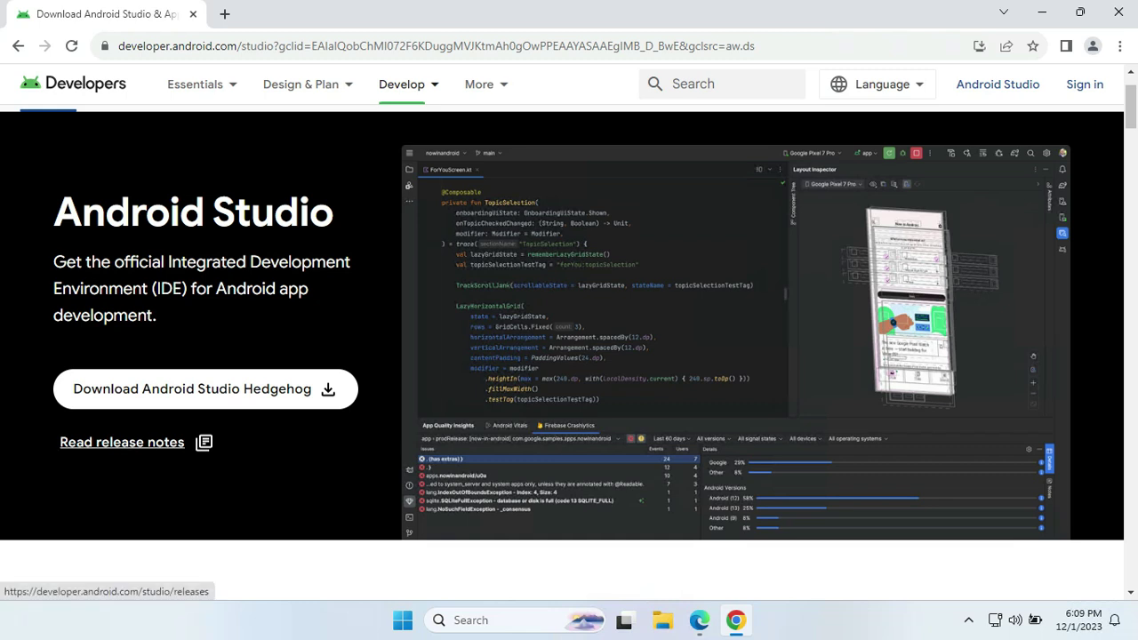
scroll(569, 355, "down", 1)
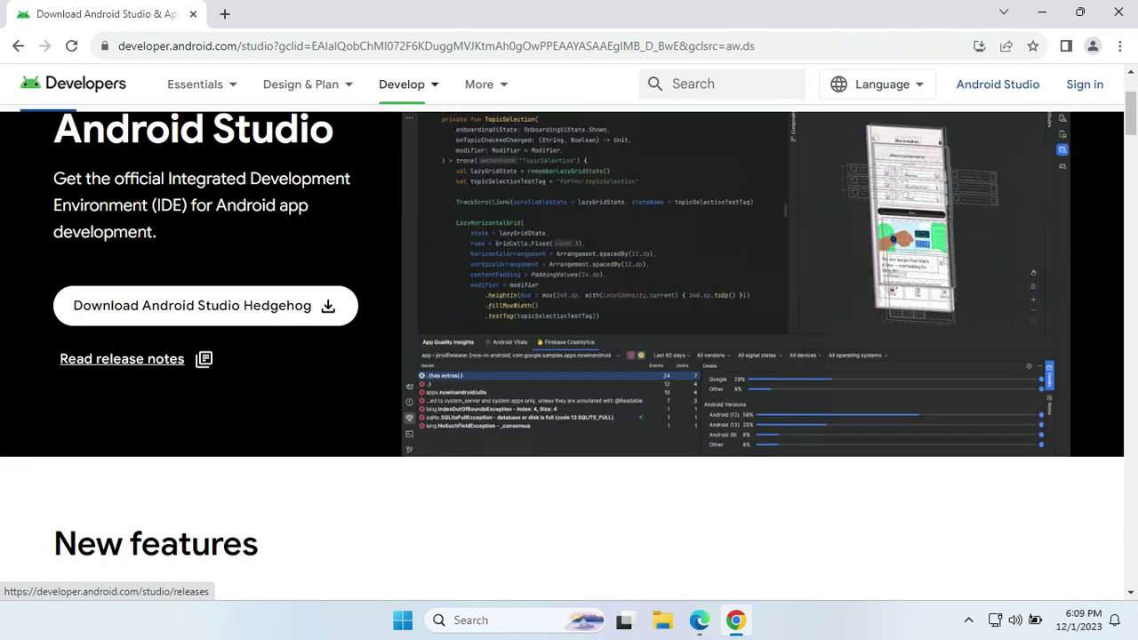
scroll(457, 452, "down", 4)
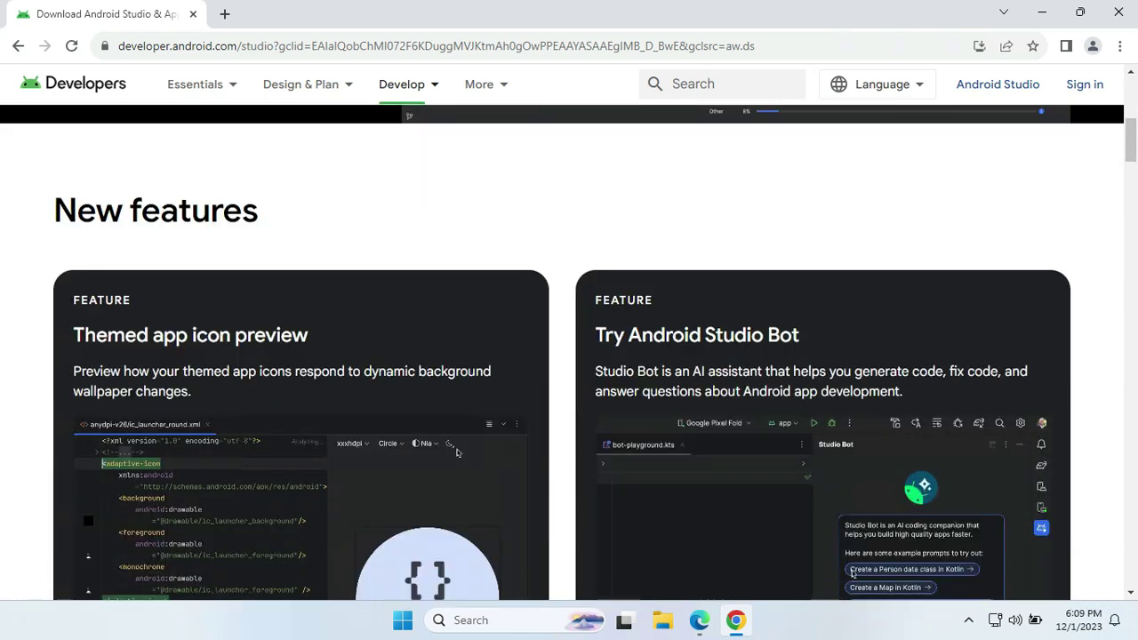
scroll(457, 453, "down", 18)
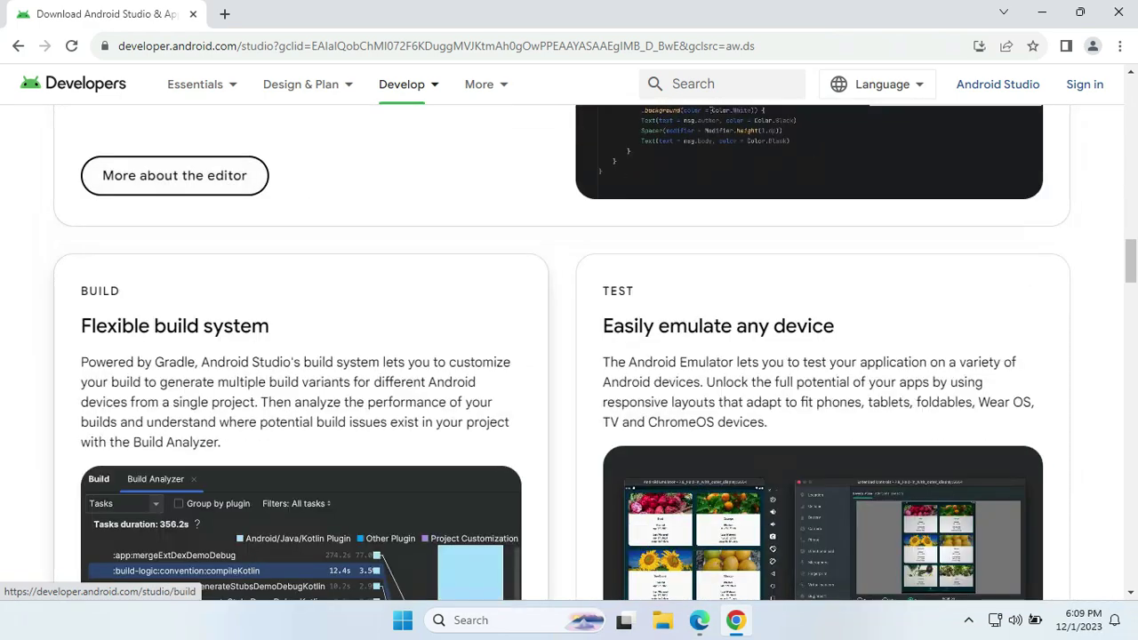
scroll(457, 452, "down", 20)
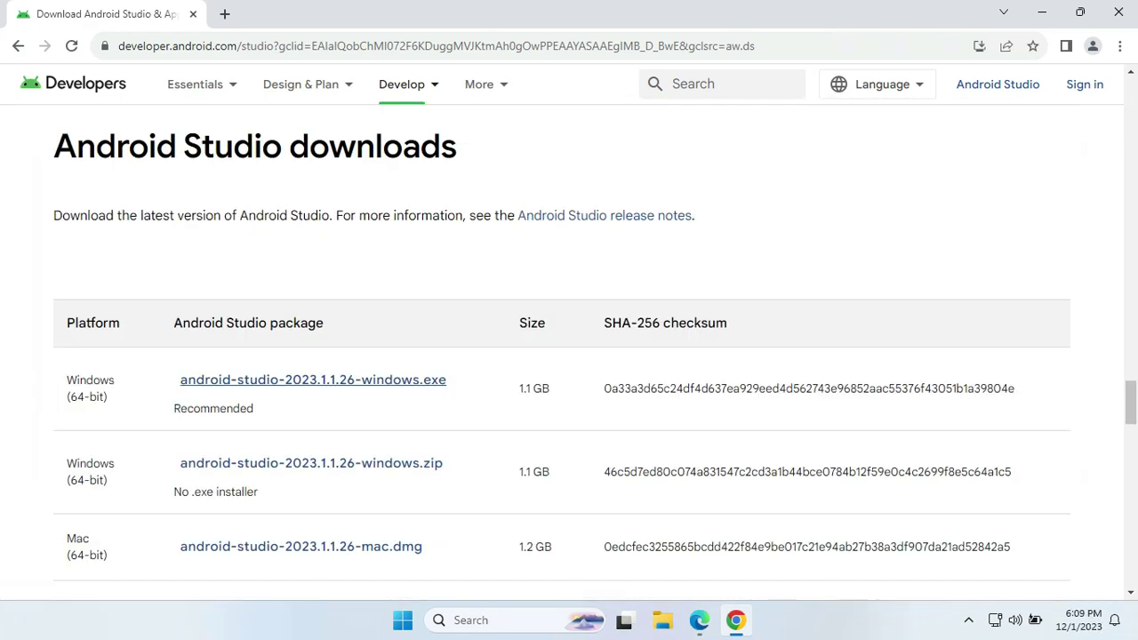
scroll(562, 346, "down", 5)
scroll(561, 346, "up", 2)
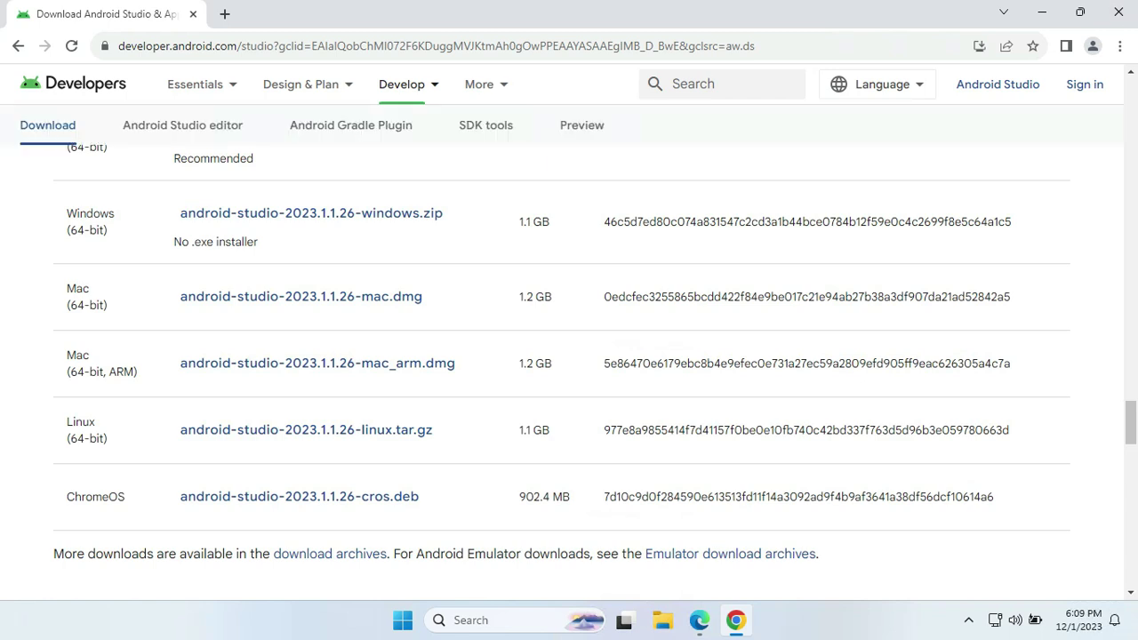
scroll(317, 364, "up", 1)
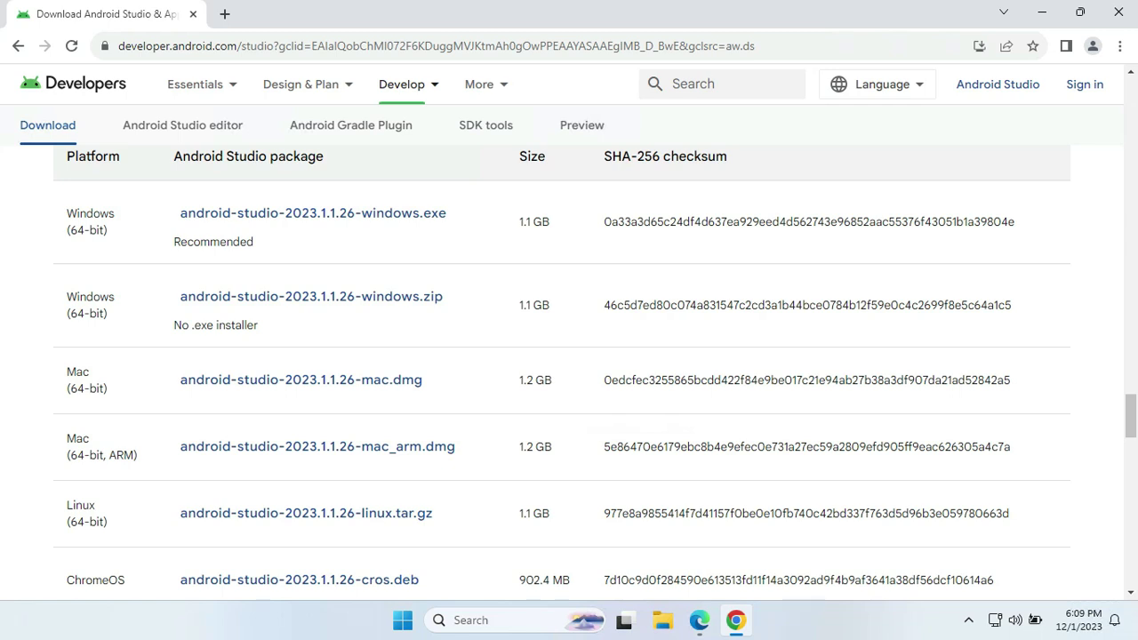
scroll(569, 374, "up", 1)
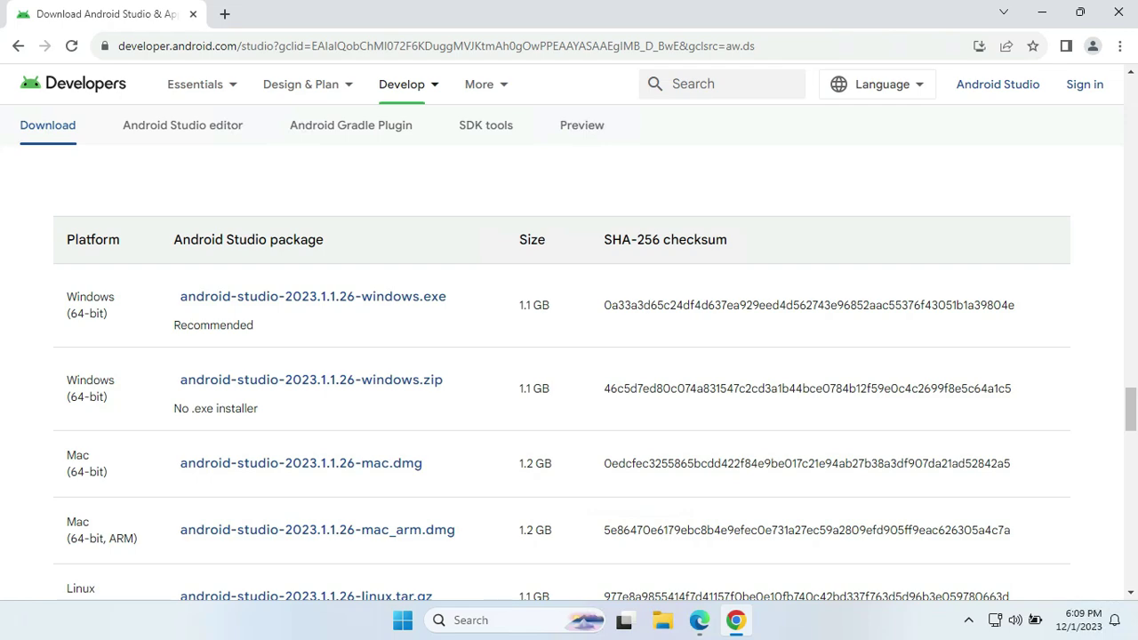
scroll(569, 374, "up", 10)
scroll(569, 373, "up", 4)
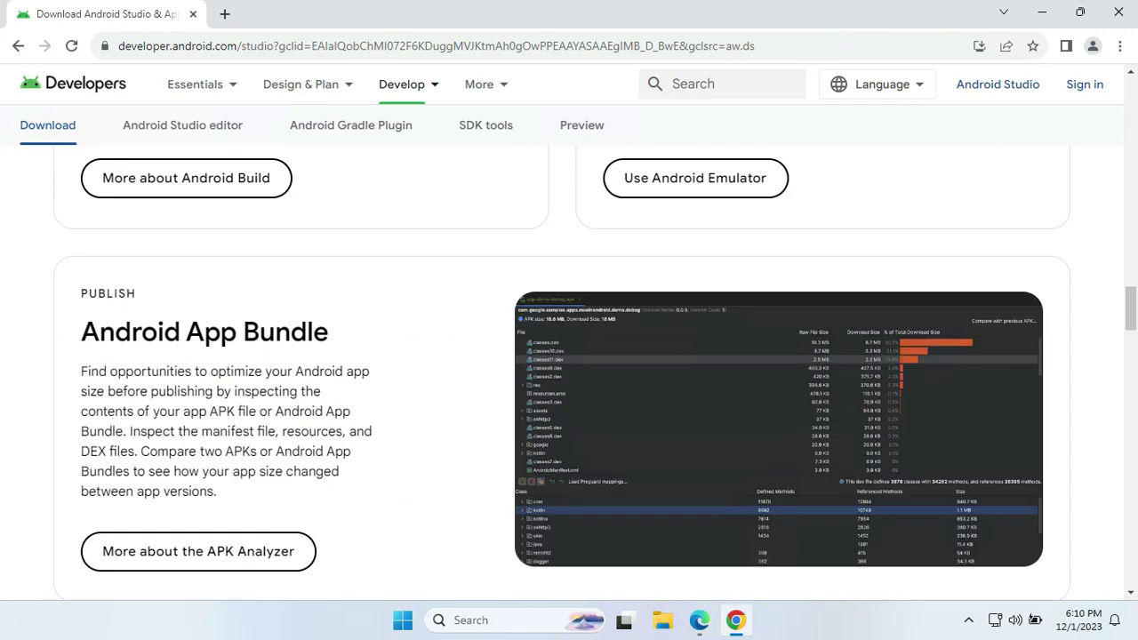
scroll(569, 373, "up", 19)
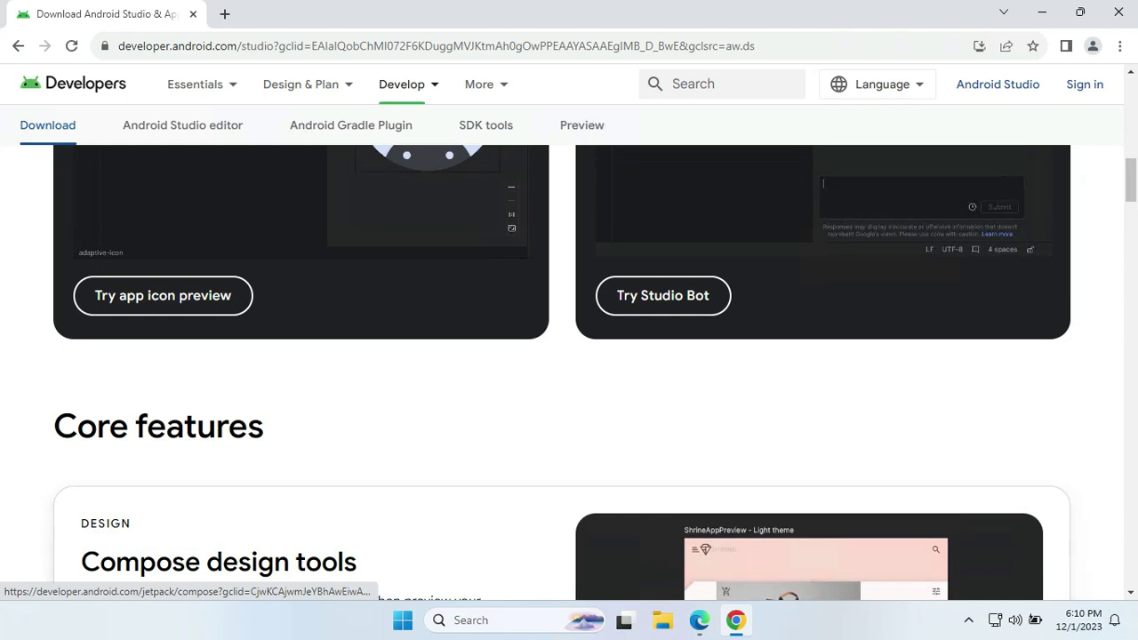
scroll(569, 373, "up", 8)
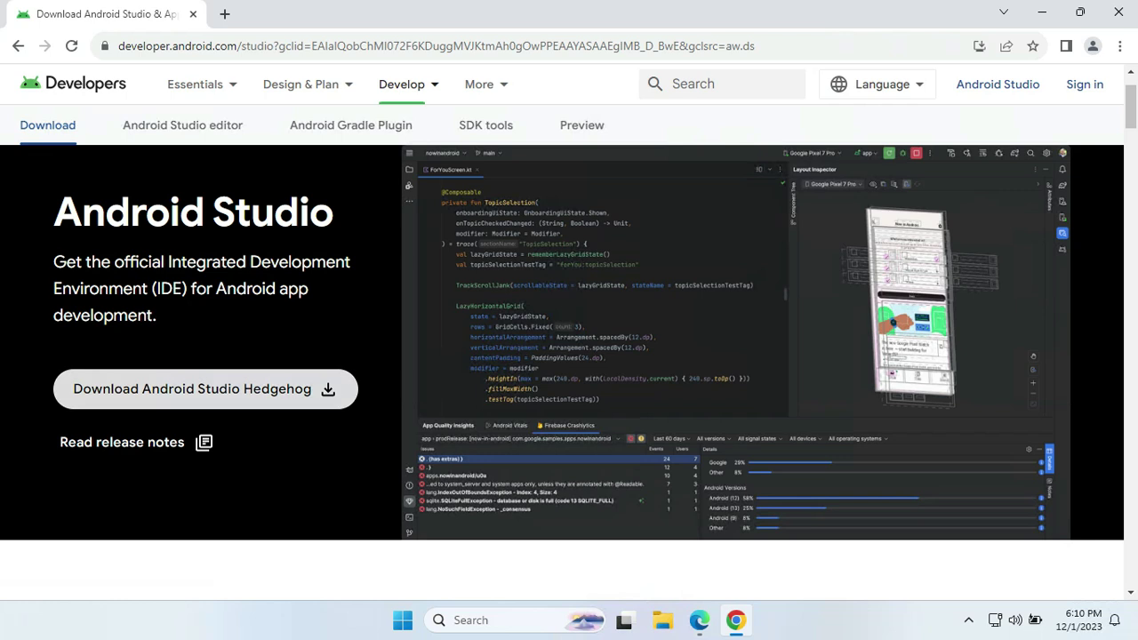
- Agree to the terms and conditions and download the Hedgehog 2023.1.1 installer for Windows
left_click(192, 388)
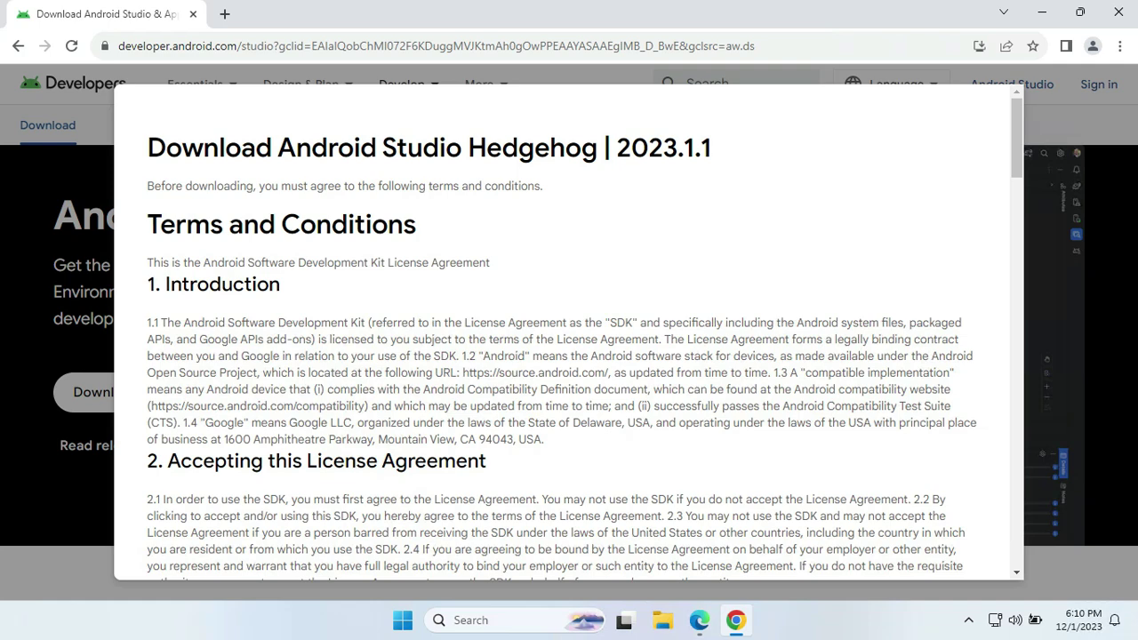
scroll(569, 338, "down", 5)
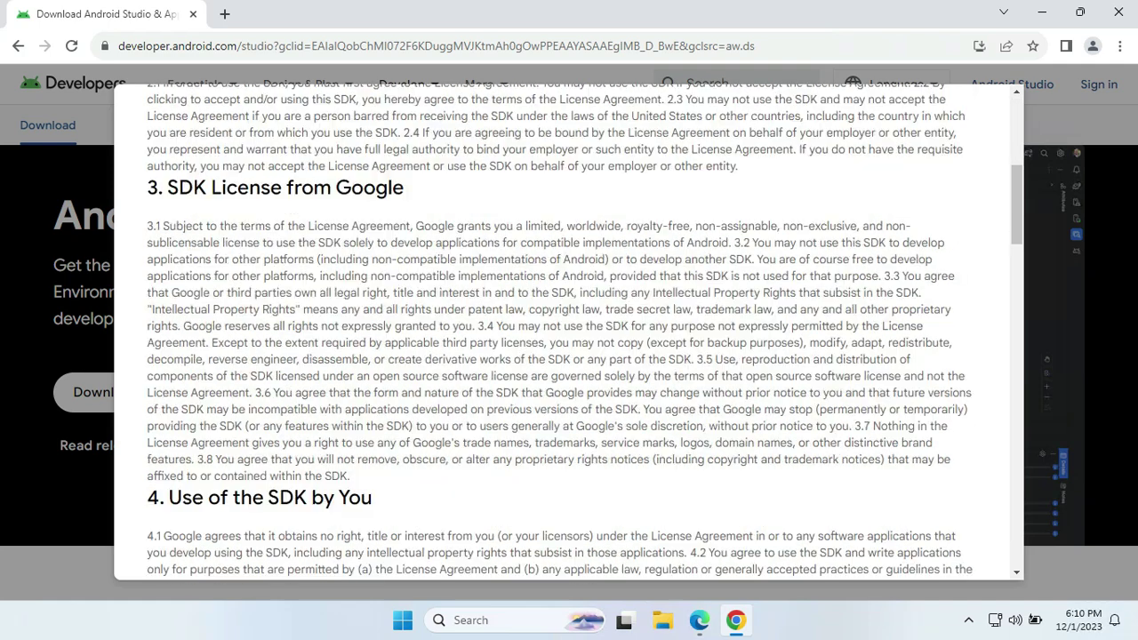
scroll(569, 338, "down", 2)
scroll(569, 338, "down", 8)
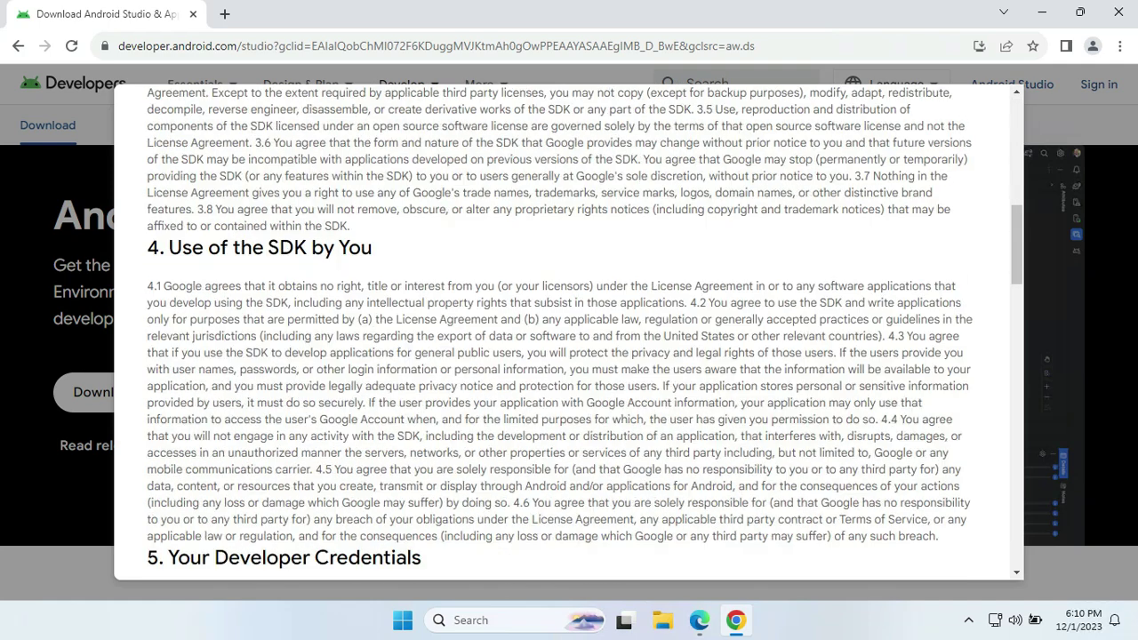
scroll(569, 338, "up", 1)
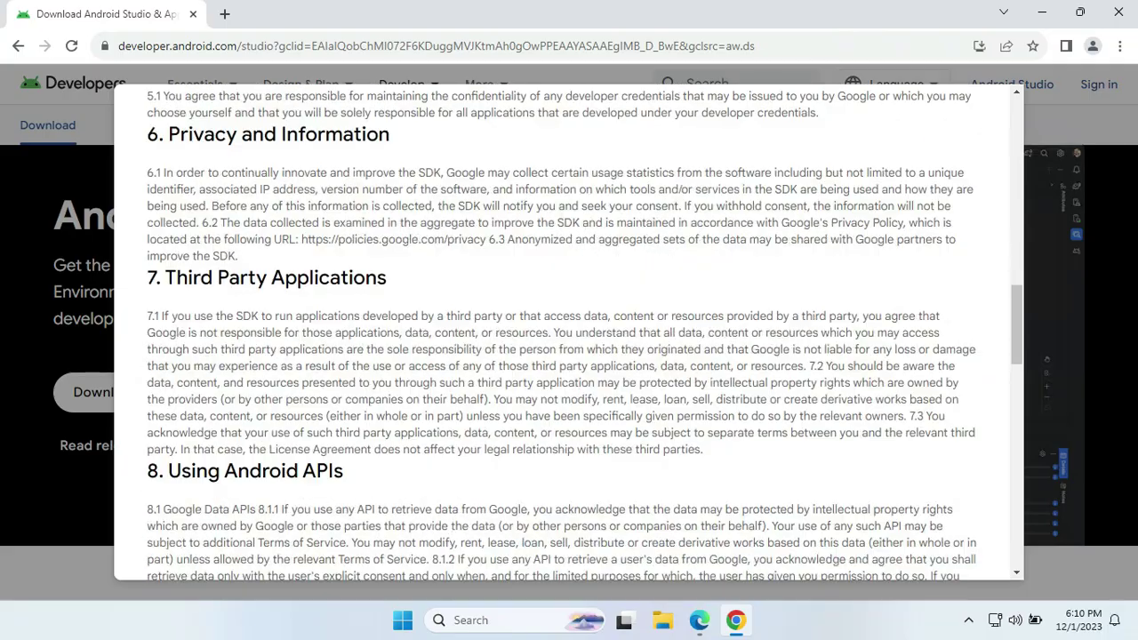
scroll(569, 338, "up", 10)
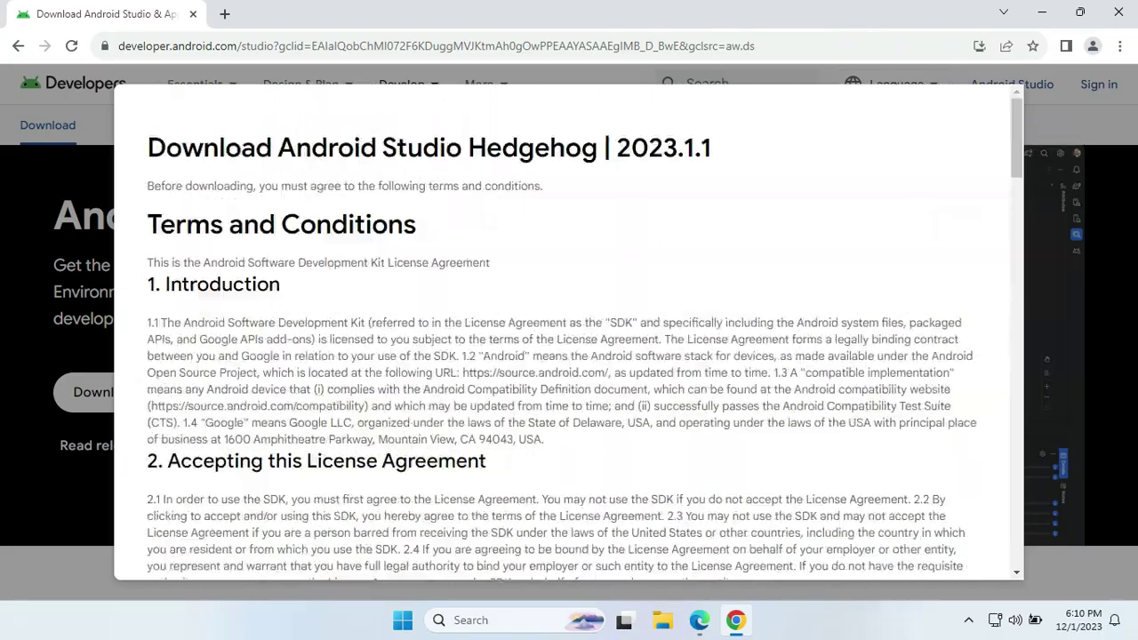
scroll(569, 338, "down", 10)
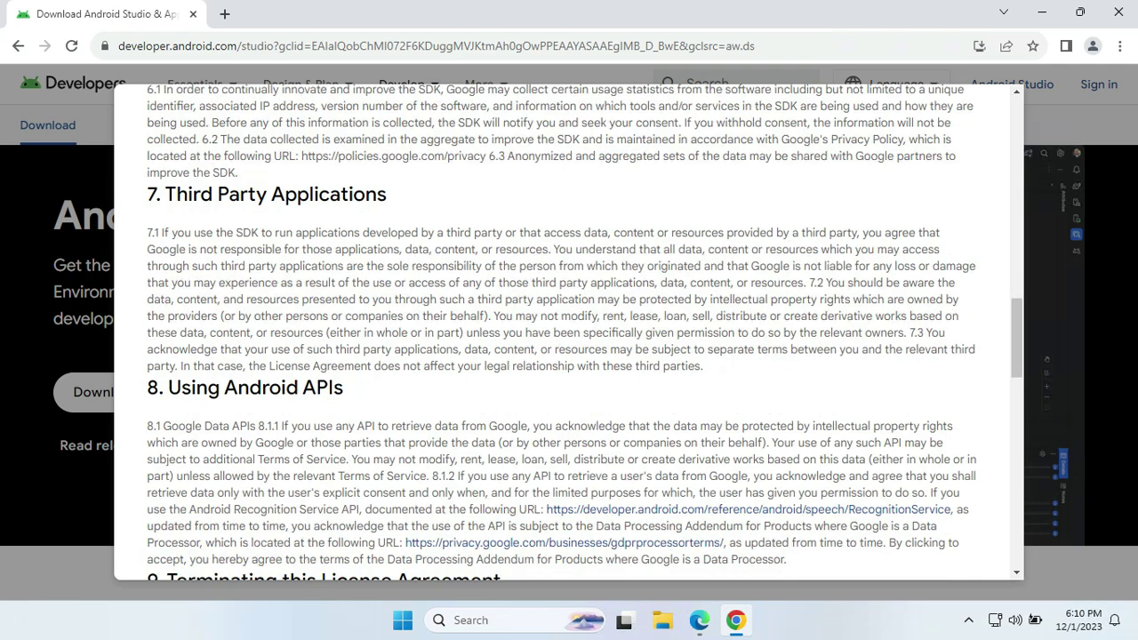
scroll(568, 337, "down", 15)
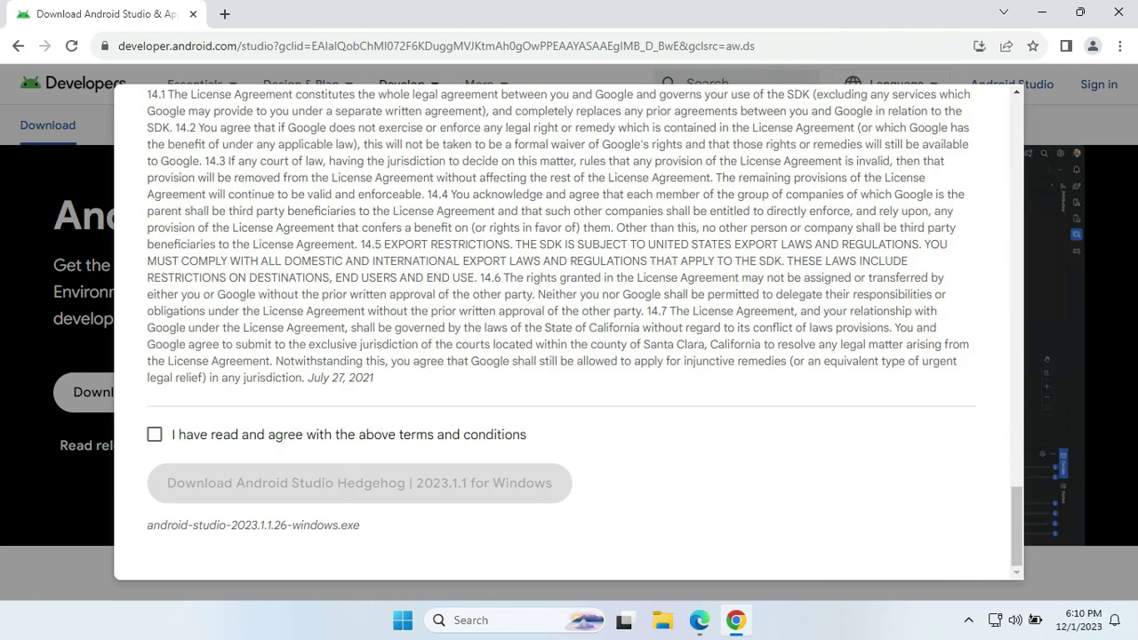
left_click(155, 433)
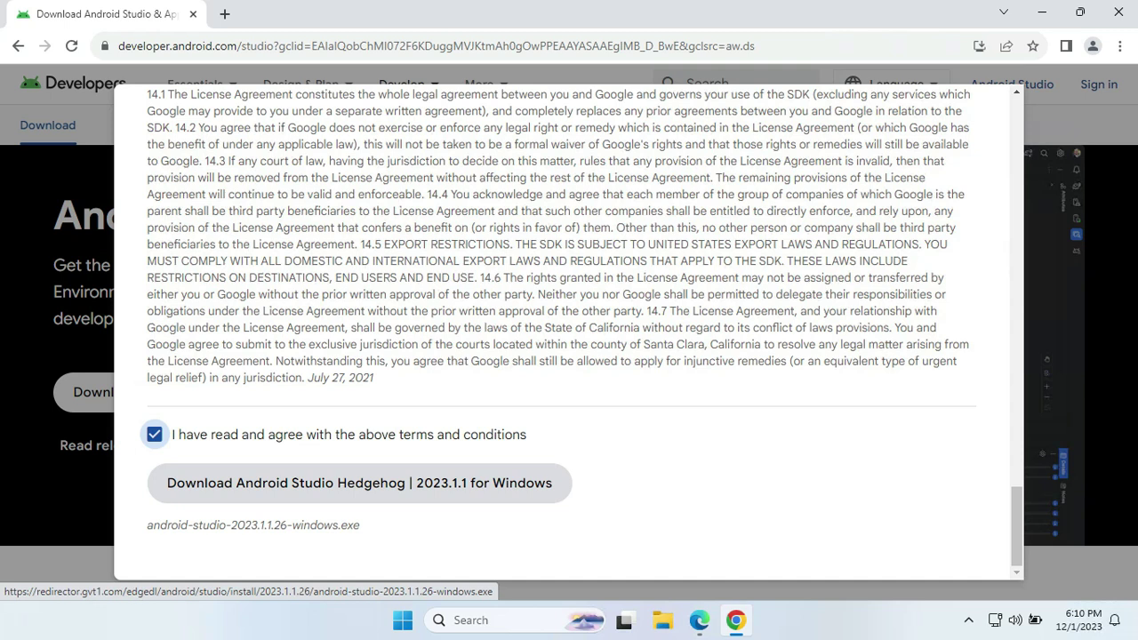
left_click(359, 482)
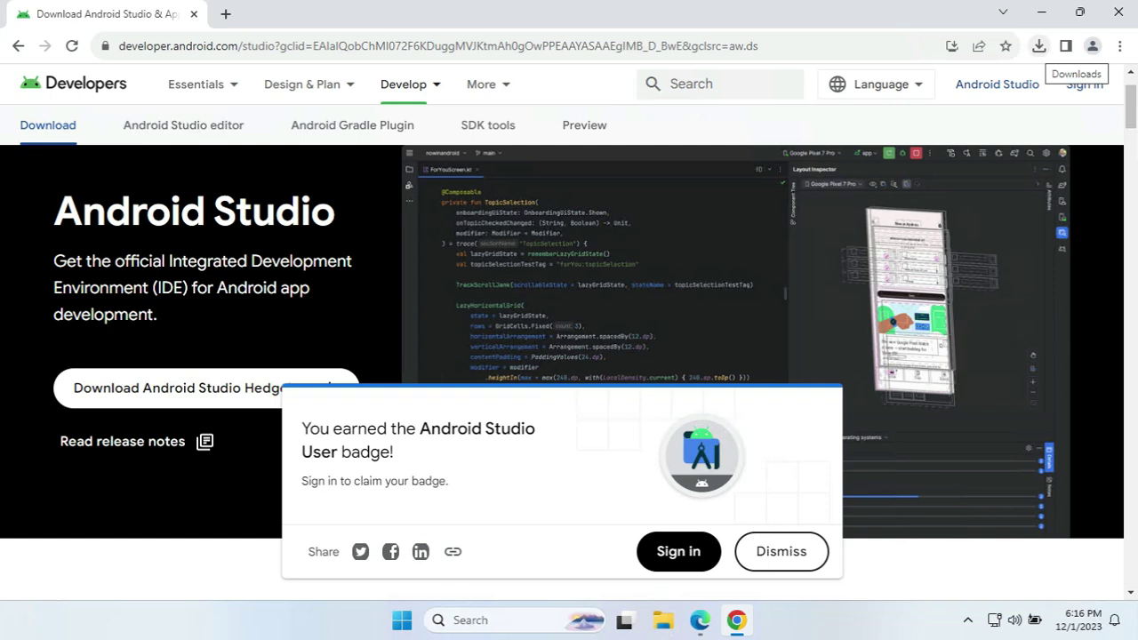
- Launch the android-studio installer from Chrome's recent download history
left_click(1038, 45)
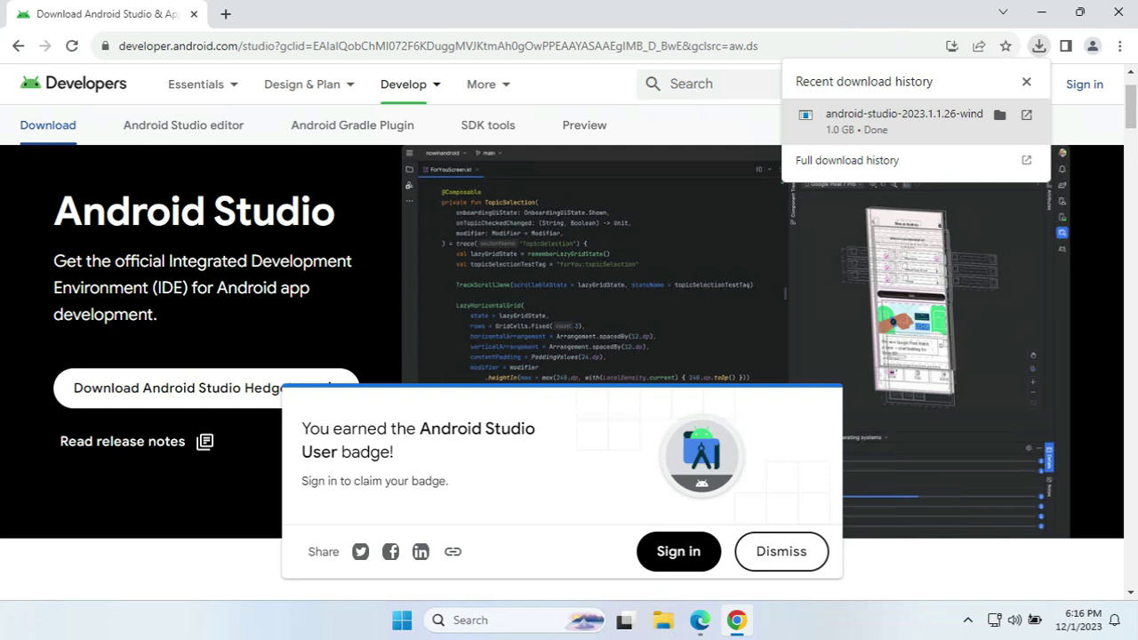
left_click(889, 121)
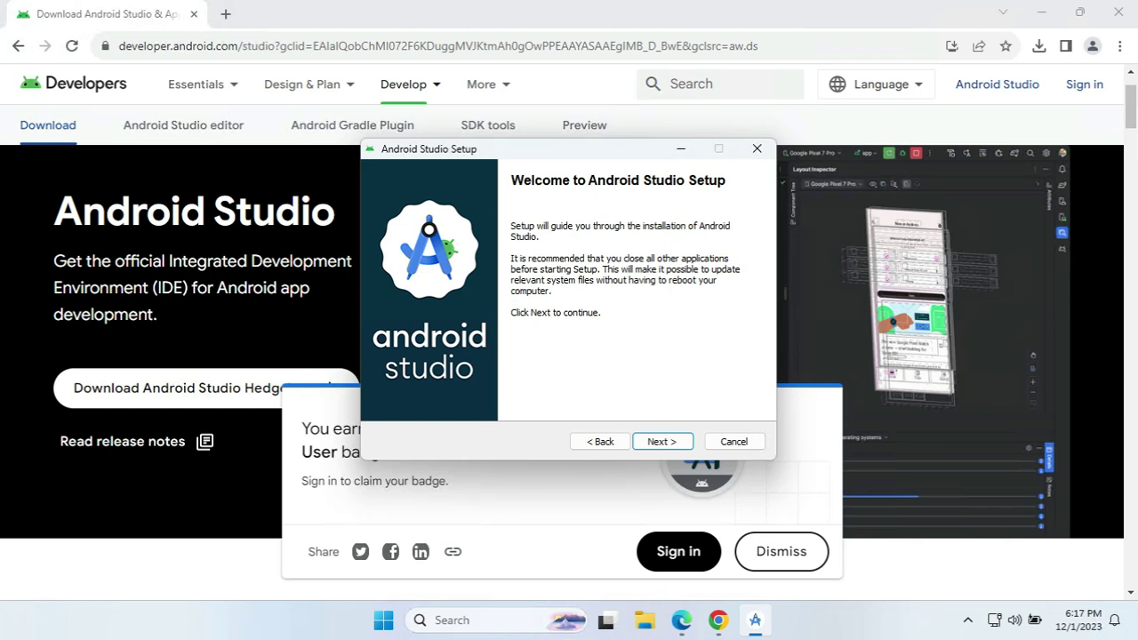
- Keep both Android Studio and Android Virtual Device, installing to C:\Program Files\Android\Android Studio
key("Return")
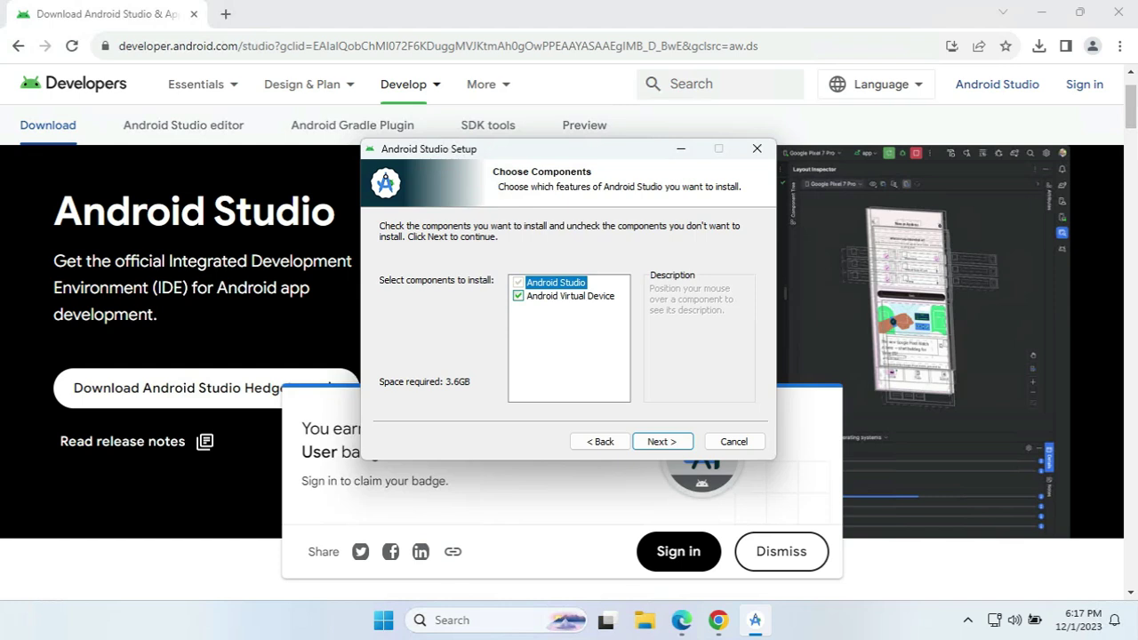
key("Return")
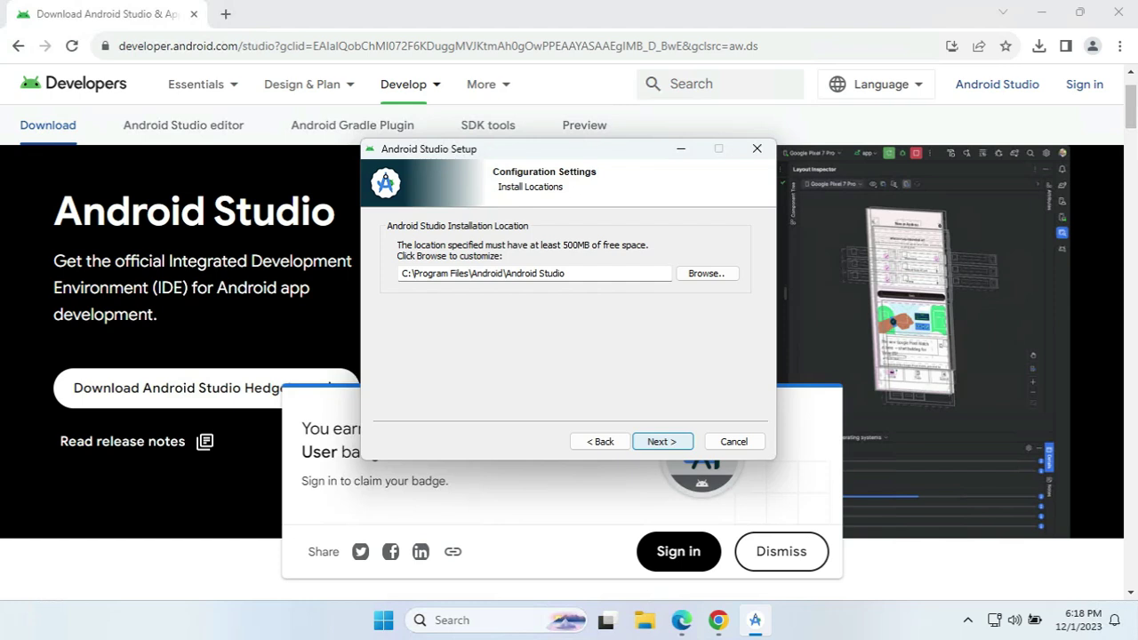
key("Return")
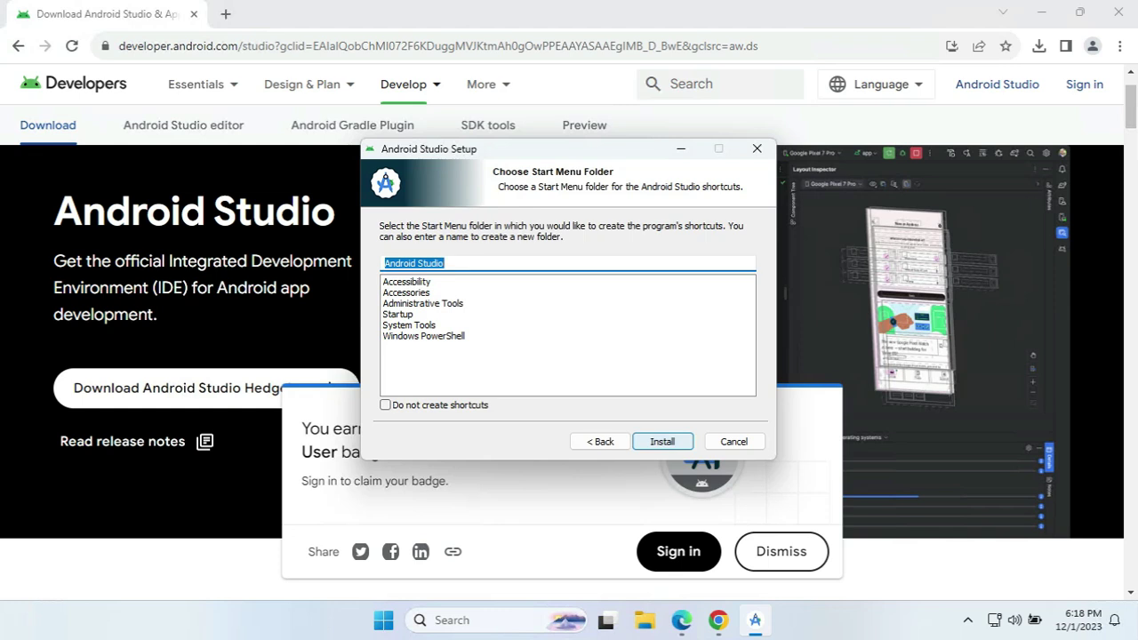
- Install using the default Start Menu folder and continue to the completion page
key("Return")
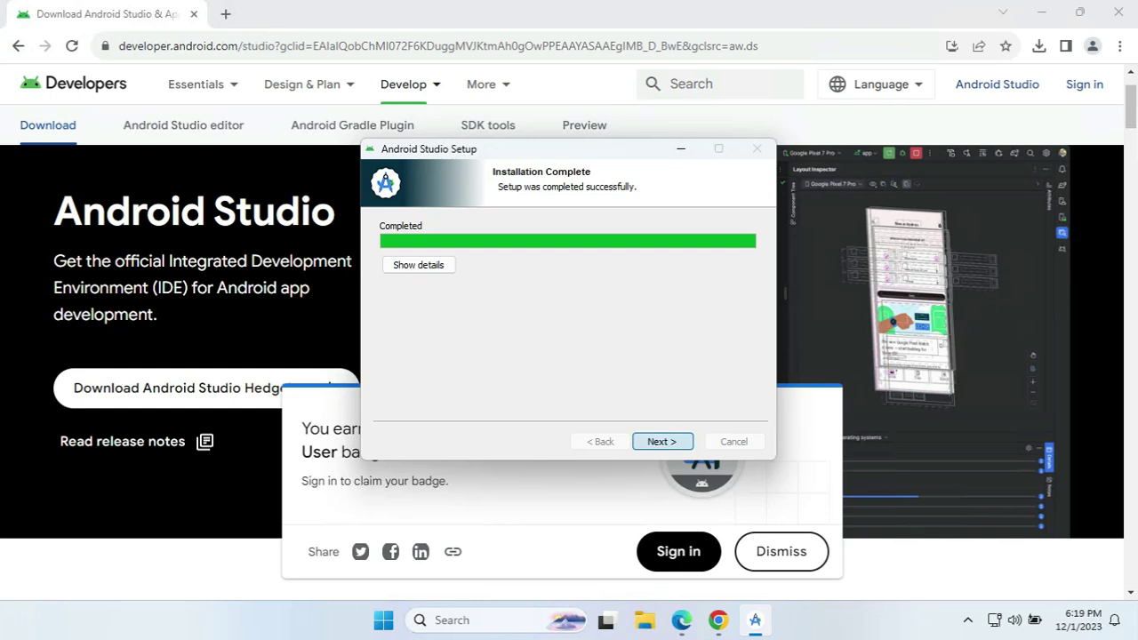
left_click(661, 441)
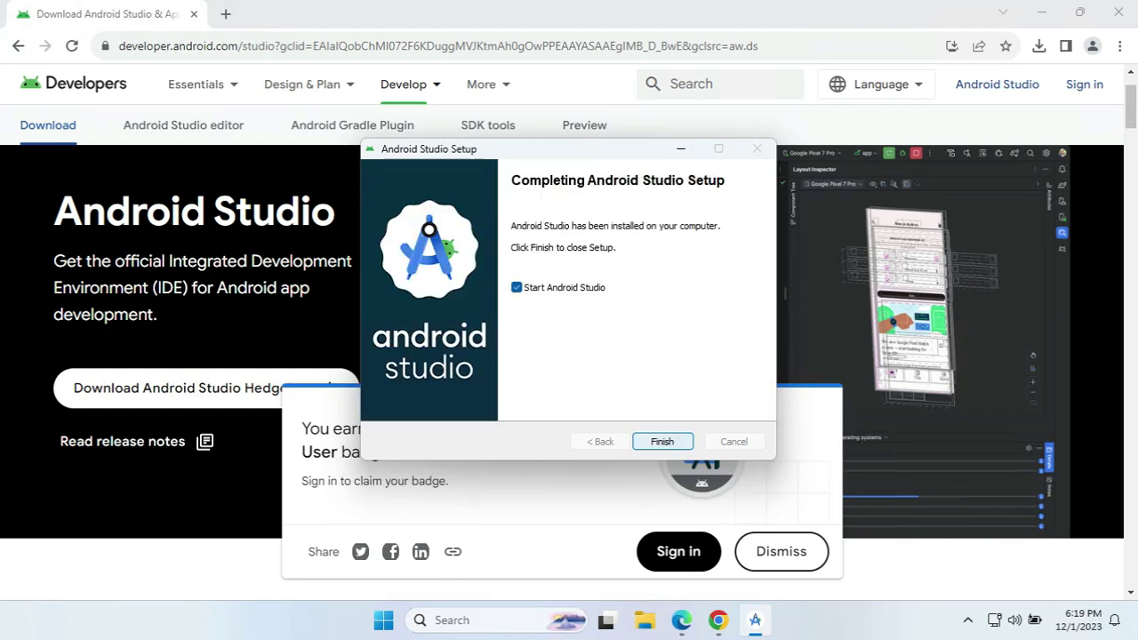
- Finish the installer with 'Start Android Studio' ticked to launch the IDE
left_click(661, 441)
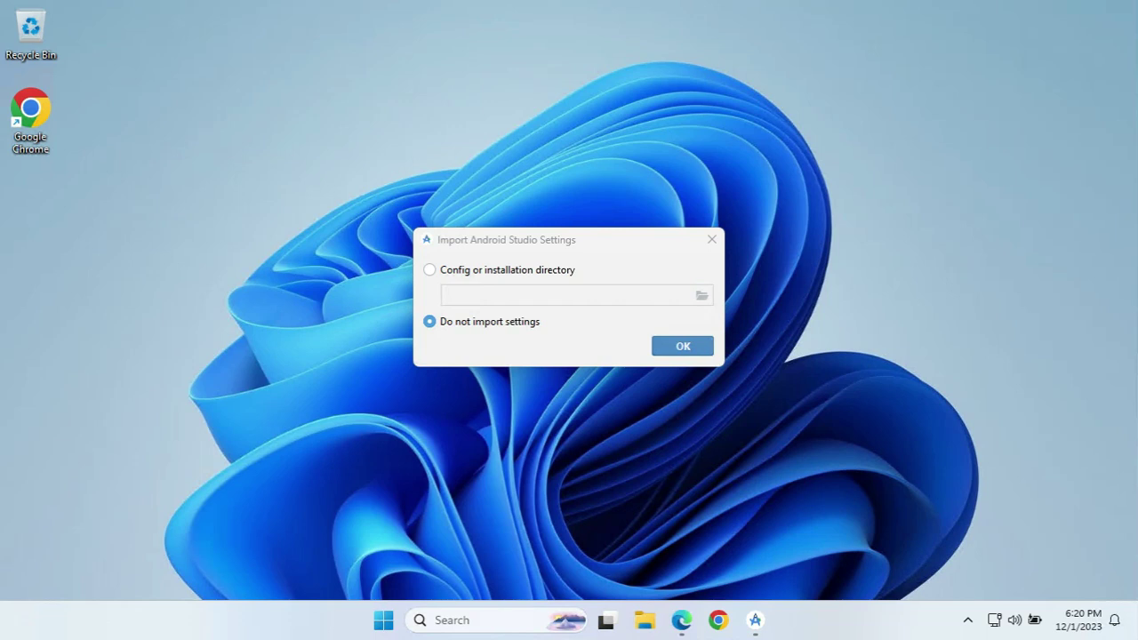
- Choose 'Do not import settings' in the Import Android Studio Settings dialog and confirm
left_click(429, 269)
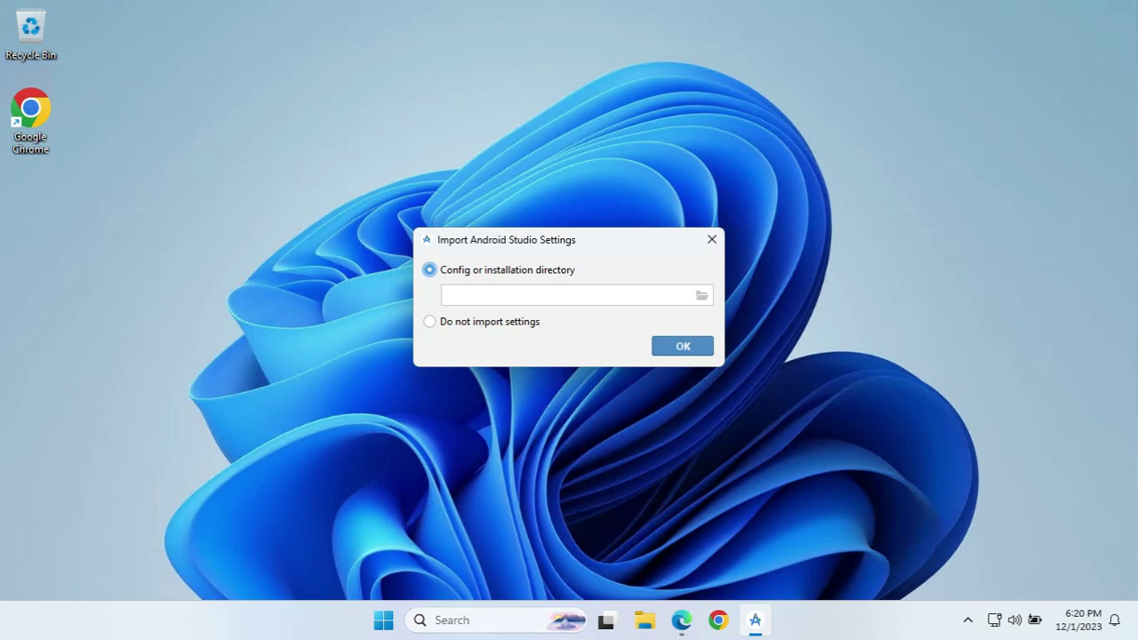
left_click(430, 321)
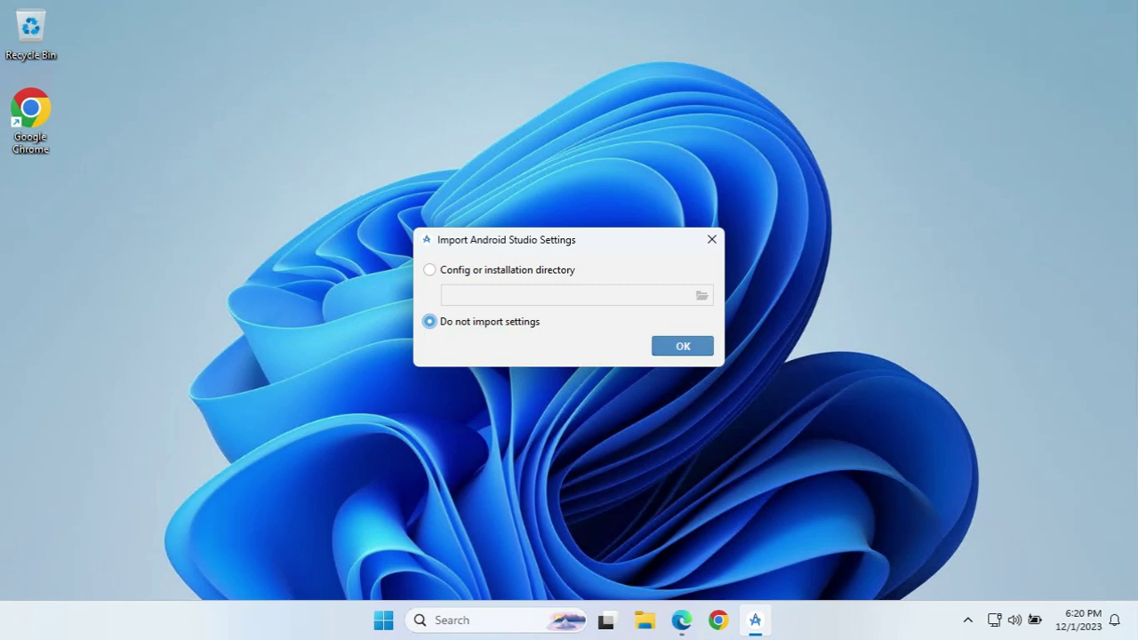
key("Return")
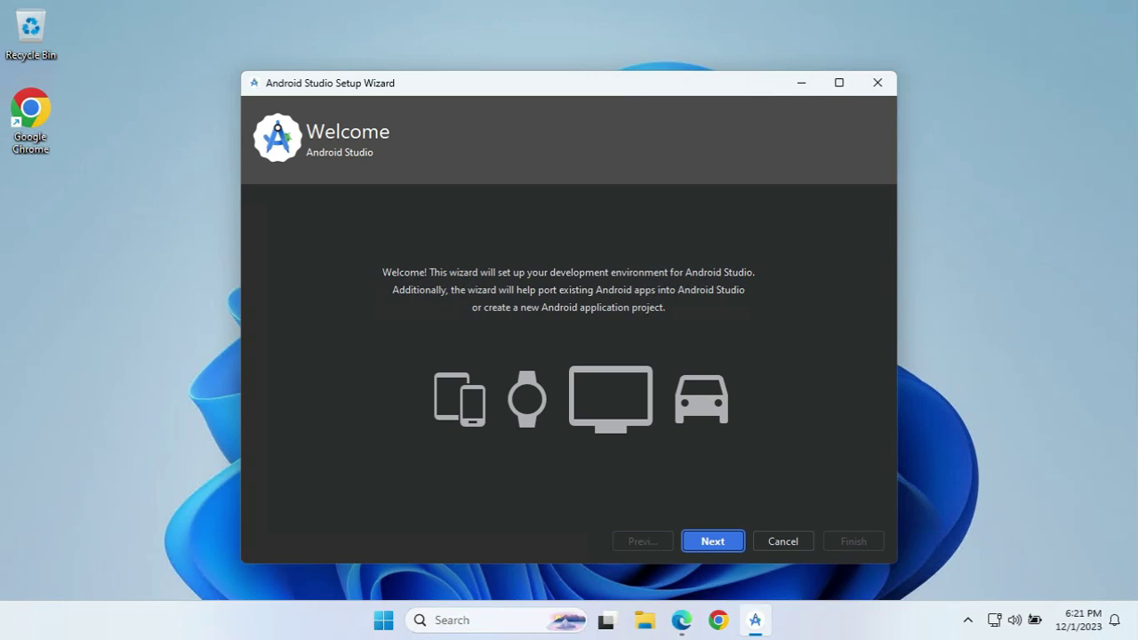
- Pass the Welcome page, keep the Standard install type, and approve the Verify Settings summary
key("Return")
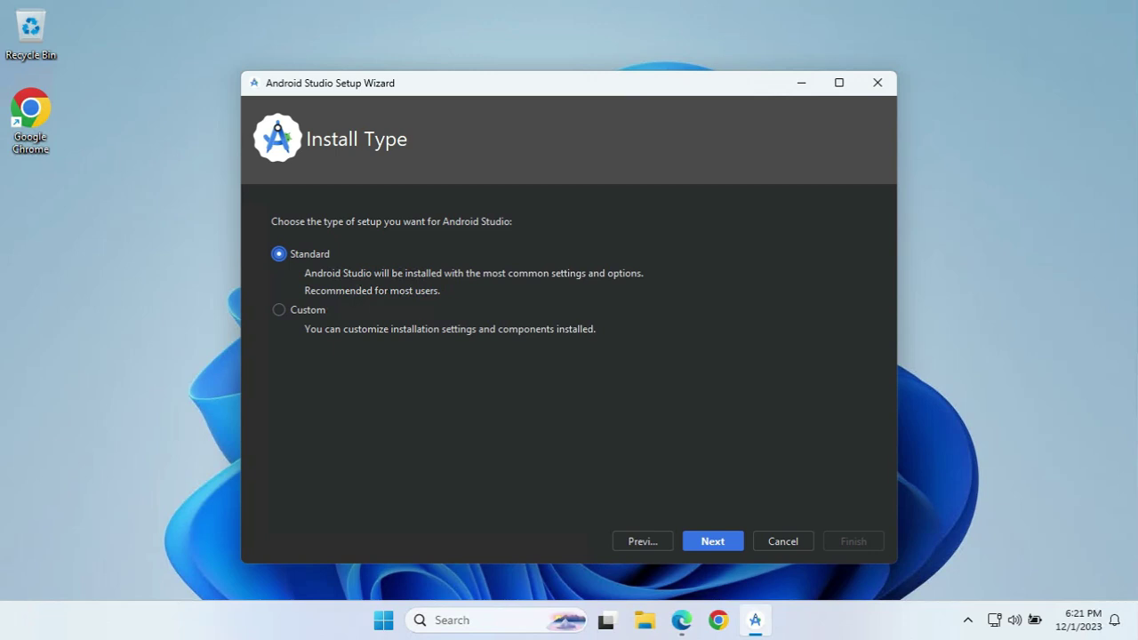
key("Return")
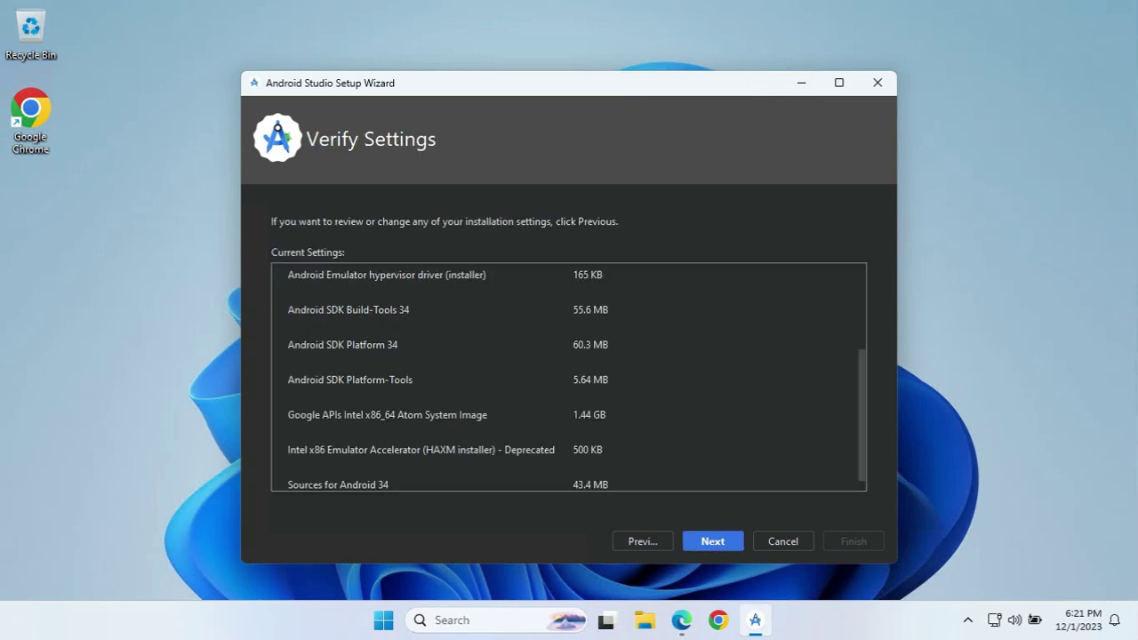
scroll(569, 376, "down", 1)
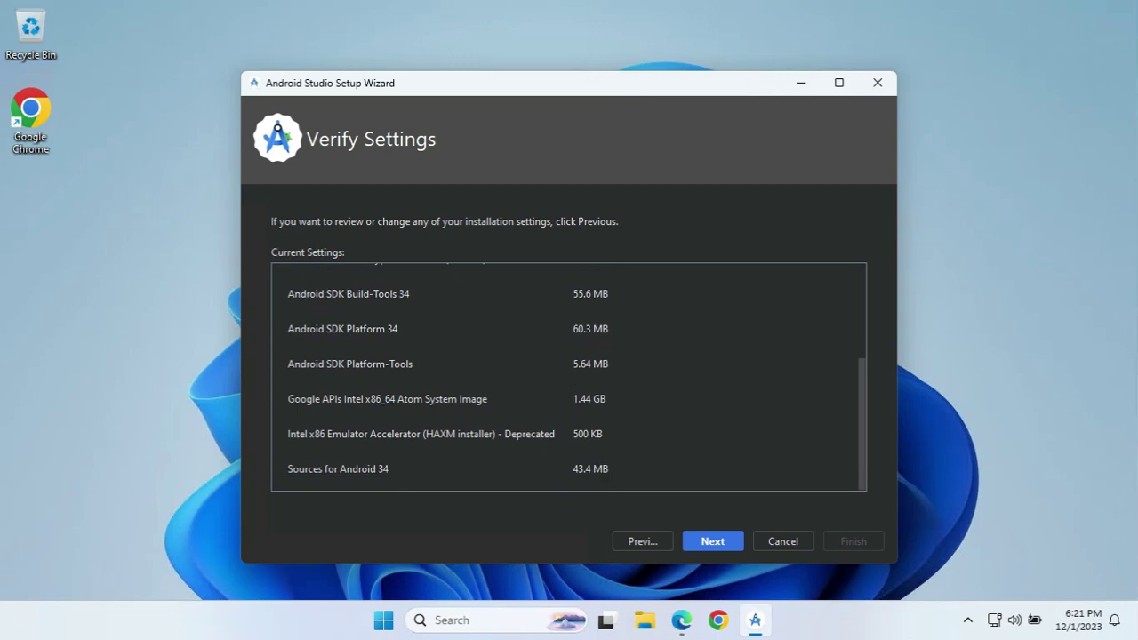
key("Tab")
key("Return")
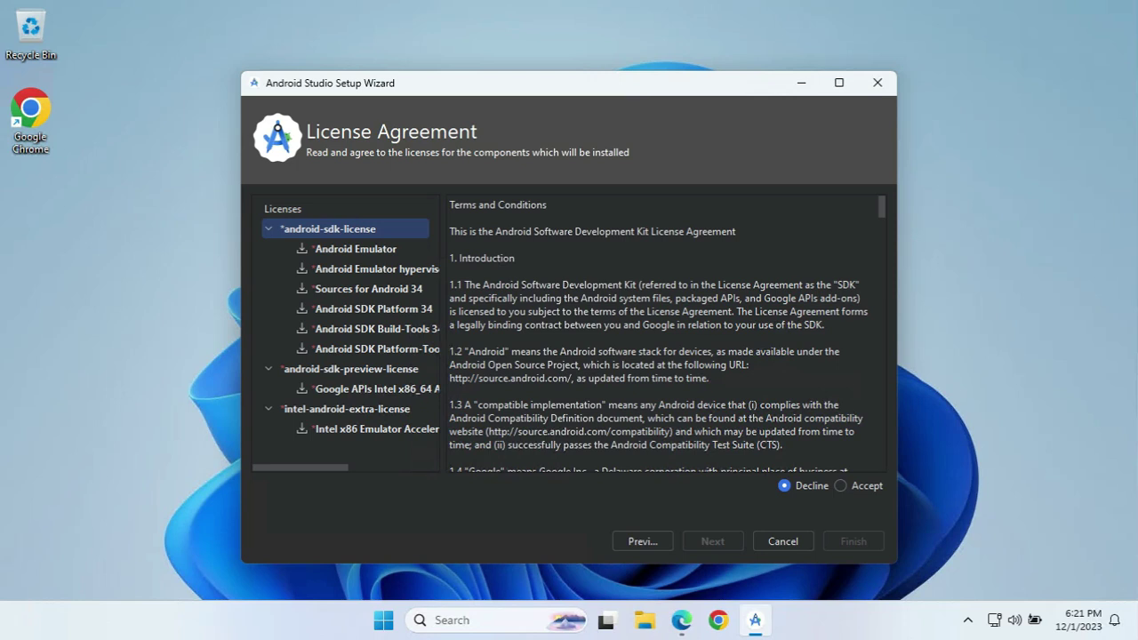
- Accept the android-sdk, android-sdk-preview and intel-android-extra licenses, then download the components
left_click(840, 485)
left_click(349, 368)
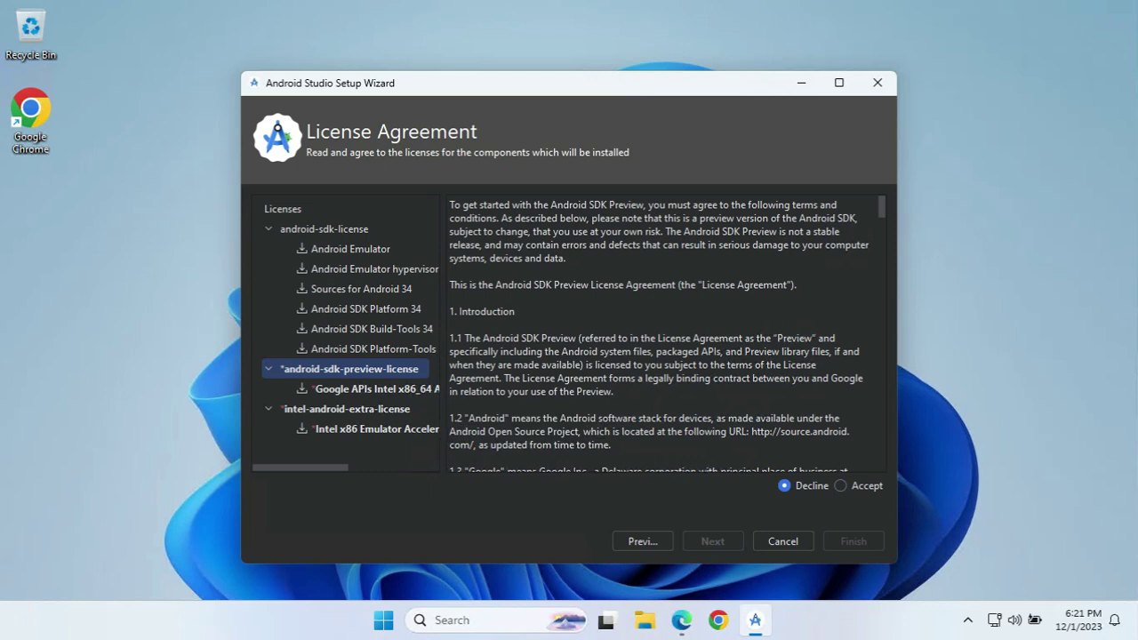
left_click(839, 485)
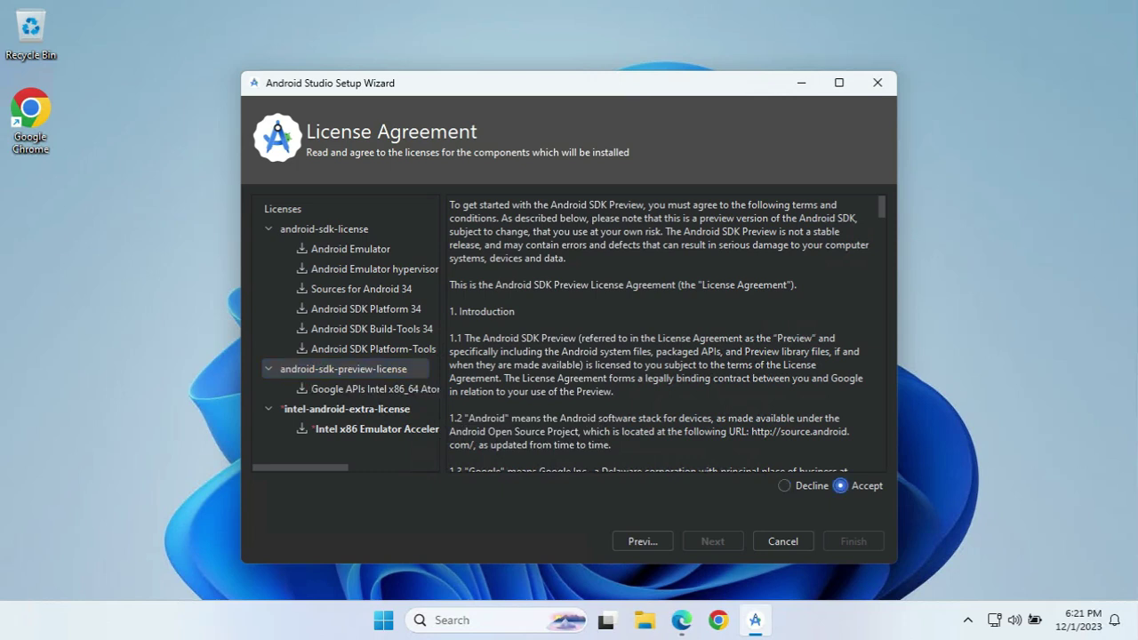
left_click(345, 409)
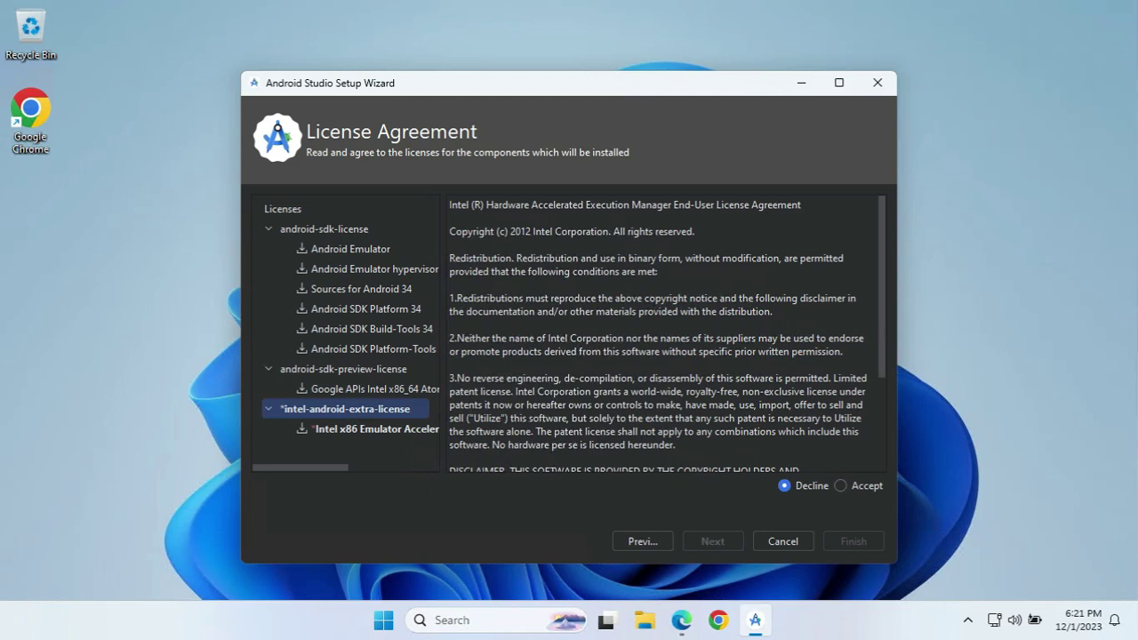
left_click(840, 485)
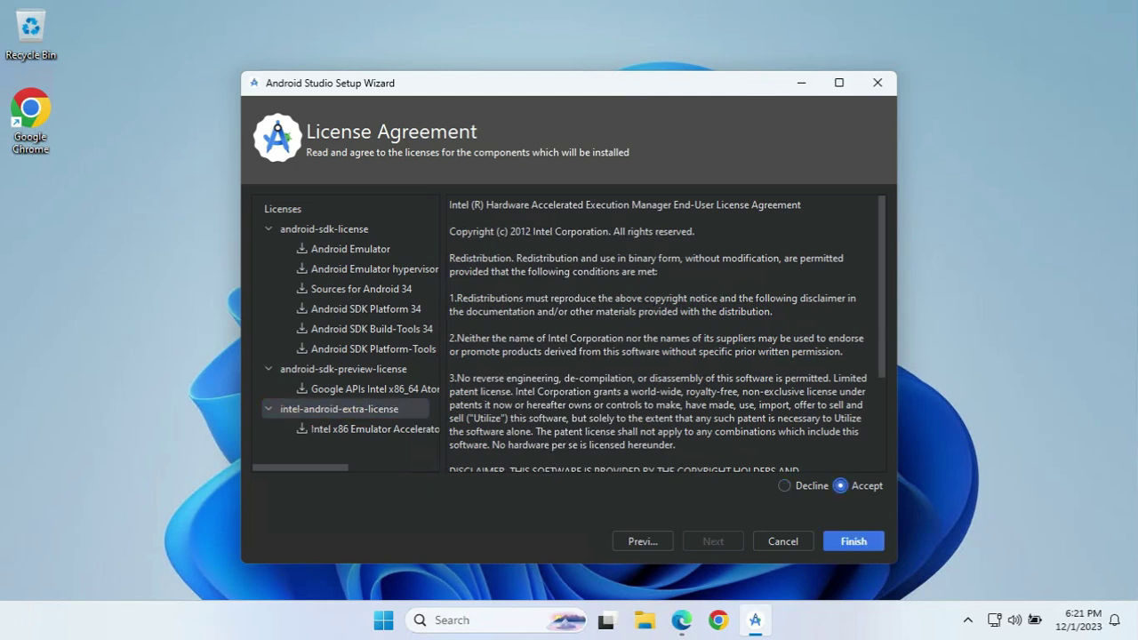
left_click(853, 542)
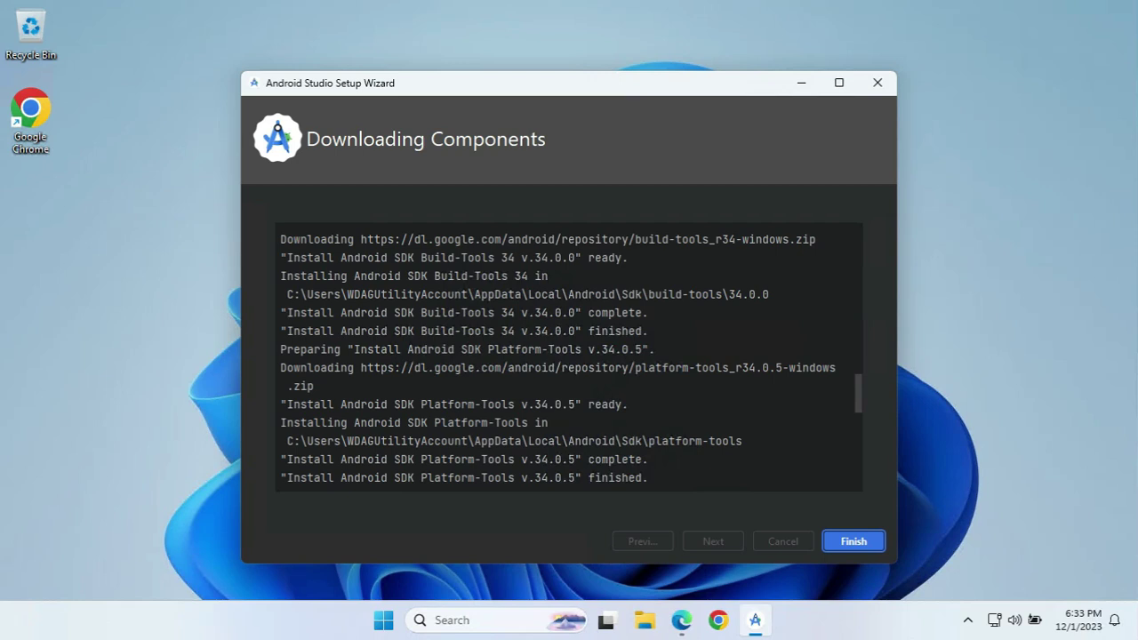
- Finish the completed component download so the setup wizard closes and Android Studio launches
key("Return")
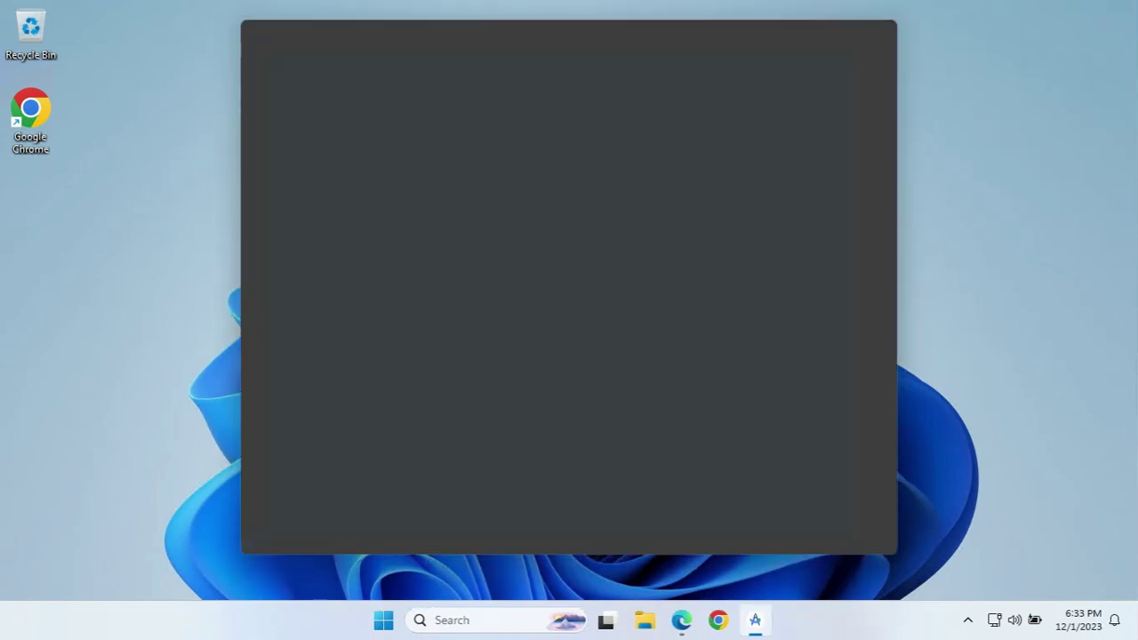